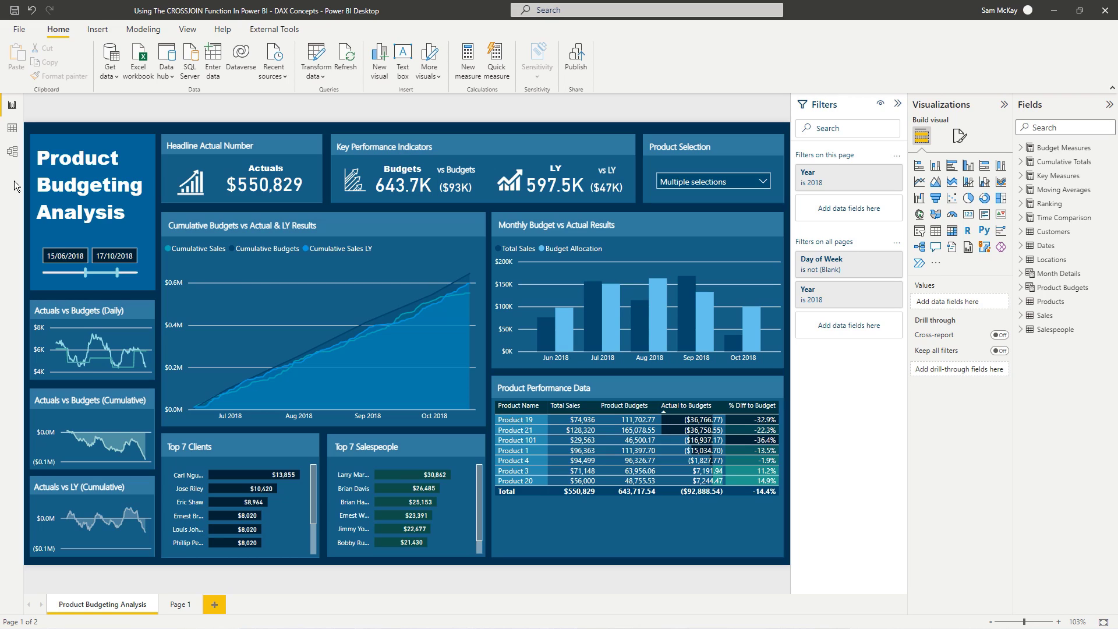
Step: Switch to Model view to show the relationship diagram of Sales, Products, Product Budgets and other tables
click(11, 151)
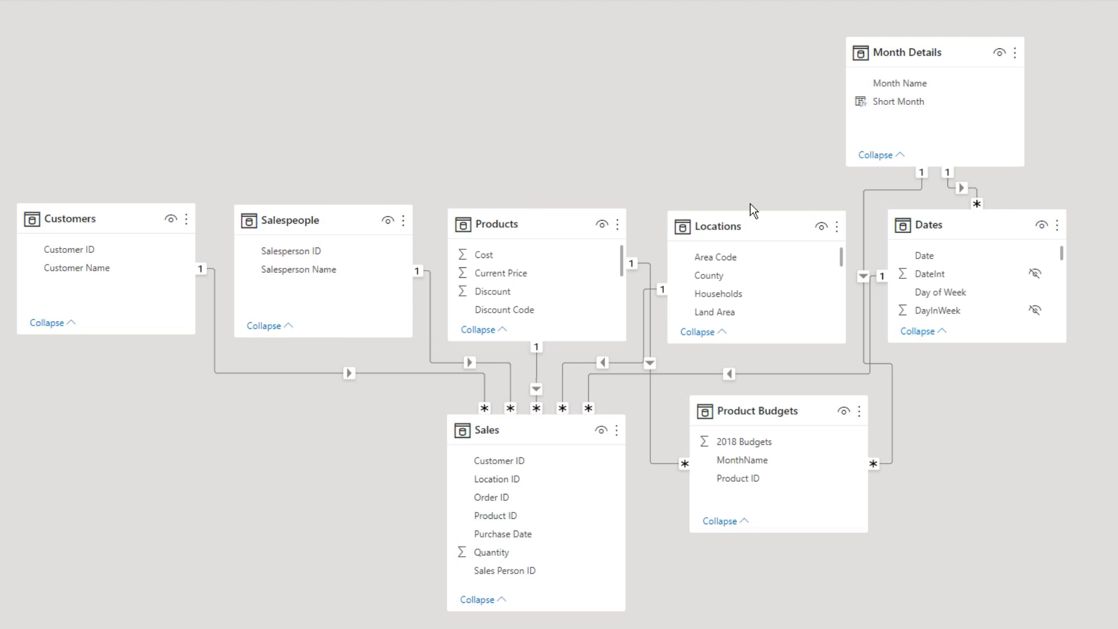
Step: Select the Sales table in the model diagram
click(519, 428)
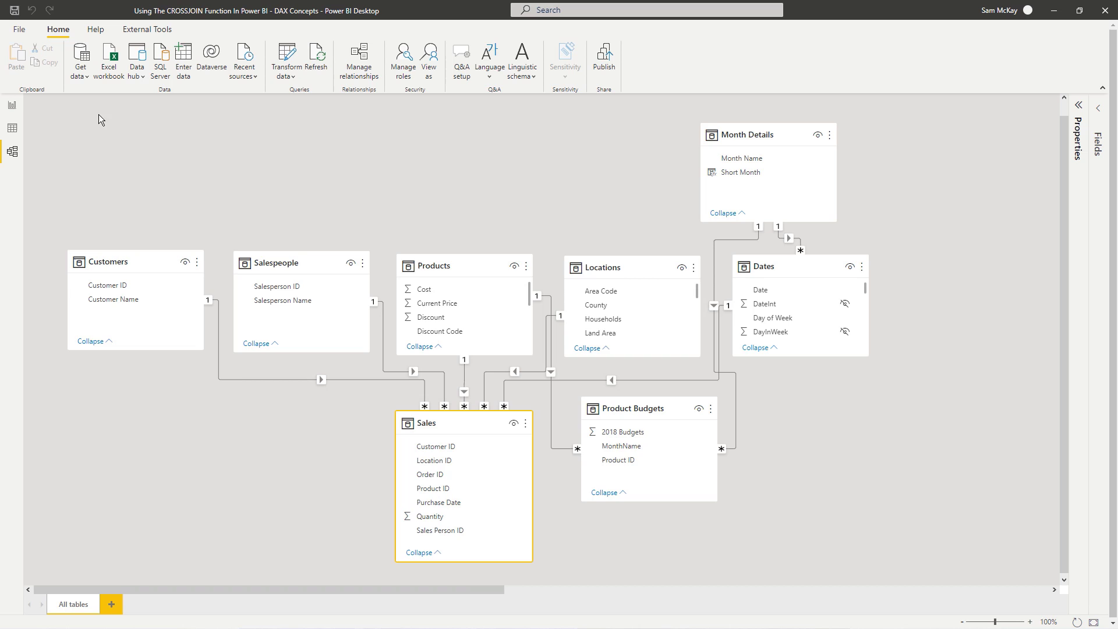
Step: Show the Product Budgets table in Data view and highlight the CROSSJOIN expression in its formula
click(12, 127)
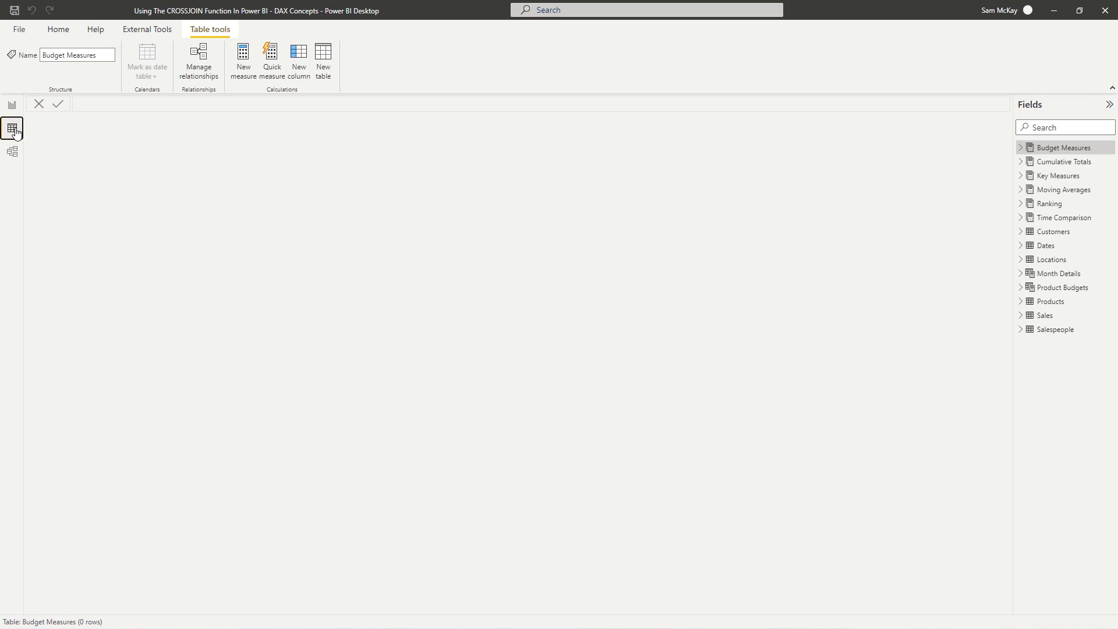
click(1031, 288)
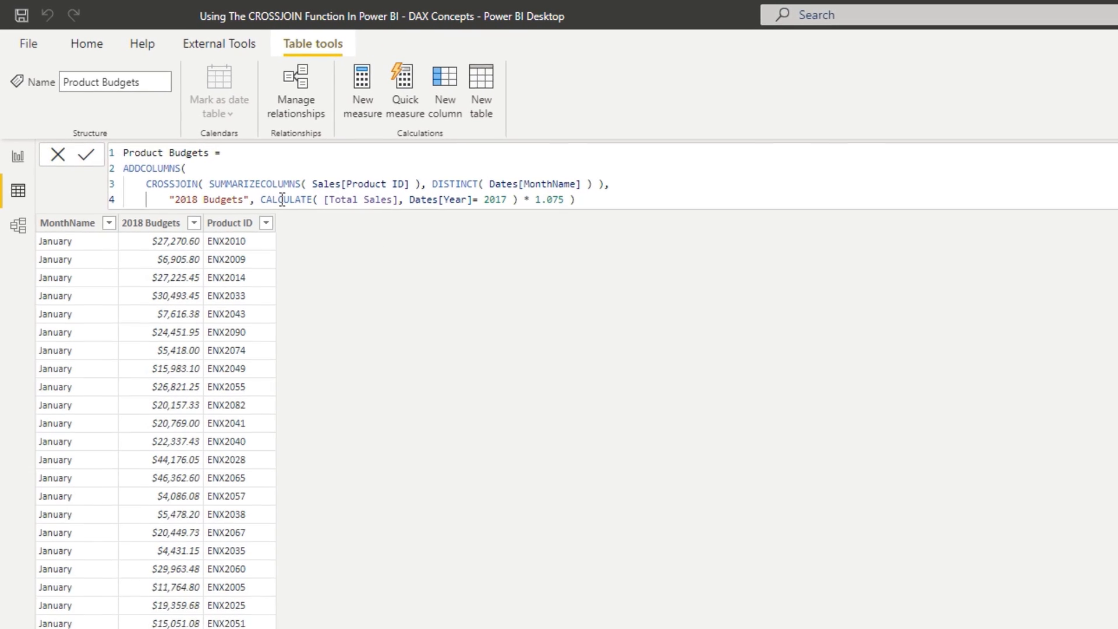
drag(416, 123, 159, 119)
drag(239, 178, 148, 182)
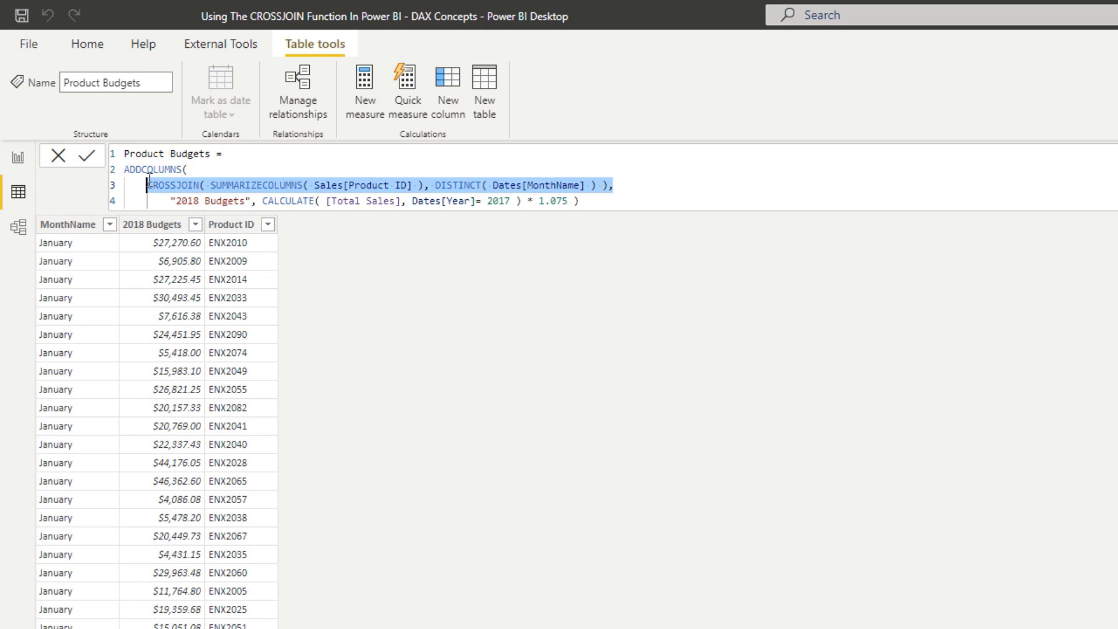
drag(147, 185, 626, 180)
Step: Start a new calculated table with the formula 'Demo Table ='
click(473, 87)
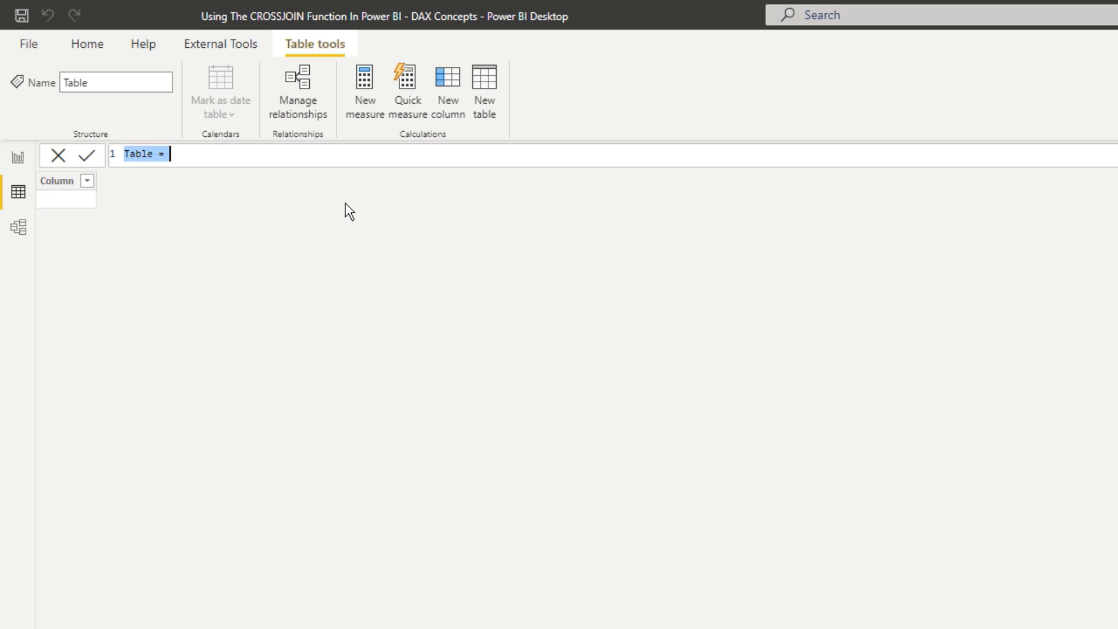
text(Demo Table =)
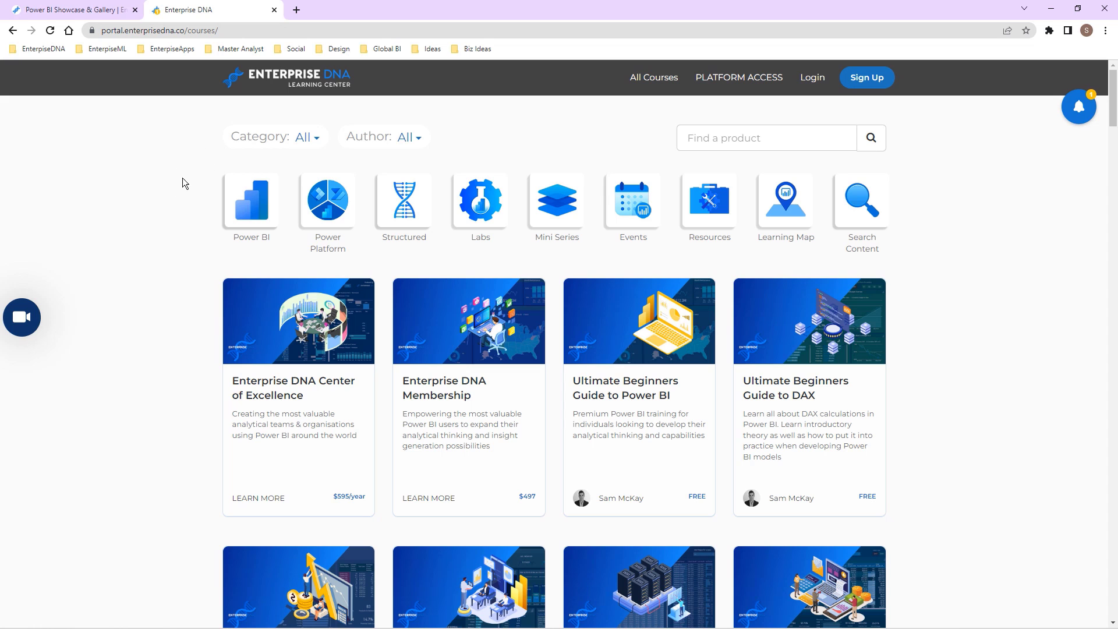
scroll(181, 274, down, 6)
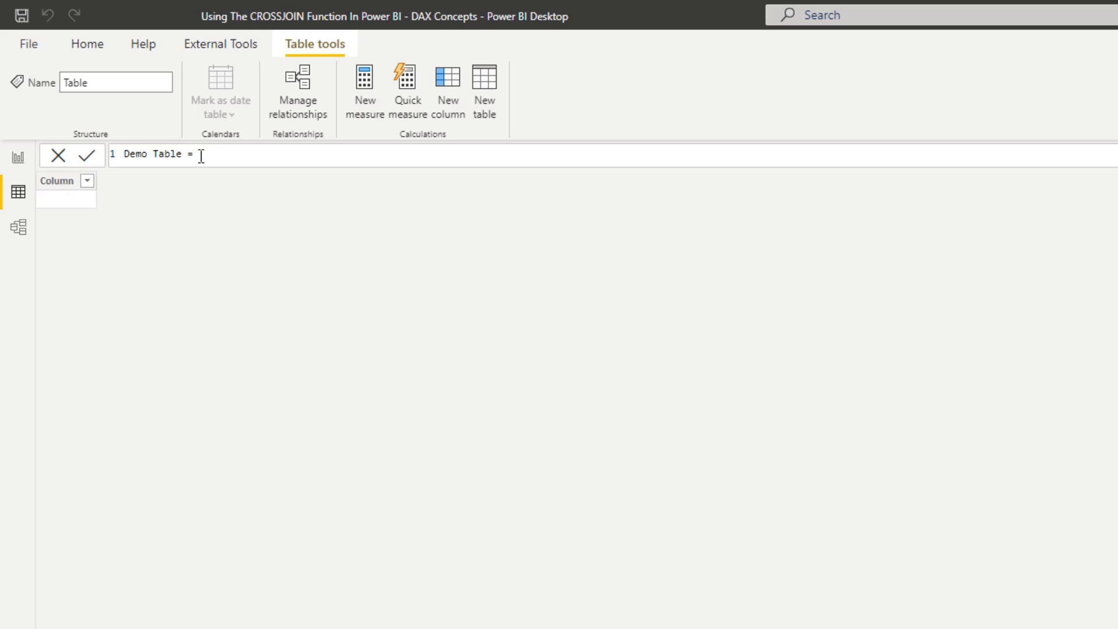
Step: Begin the formula with CROSSJOIN( VALUES( Dates[MonthName] ) as the first argument
text(CROSS)
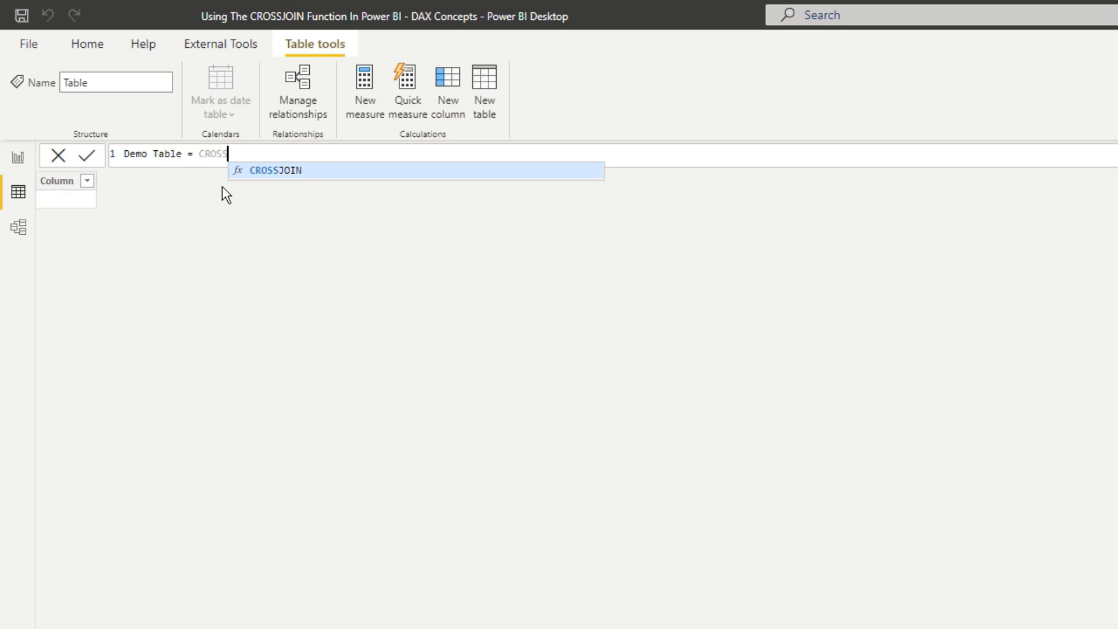
click(276, 182)
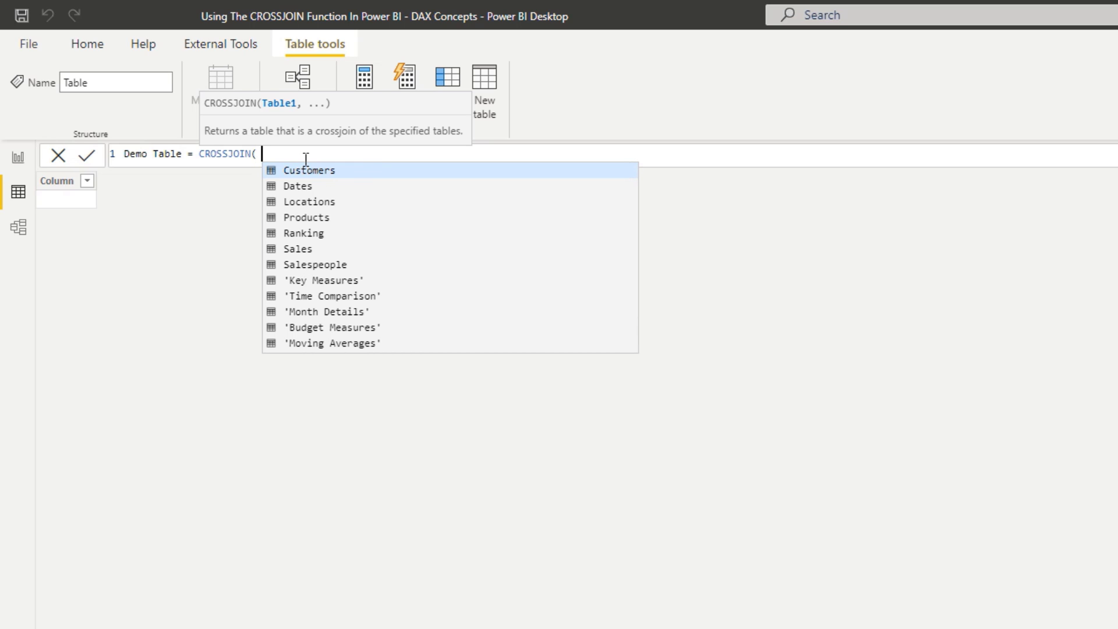
text(VALUES()
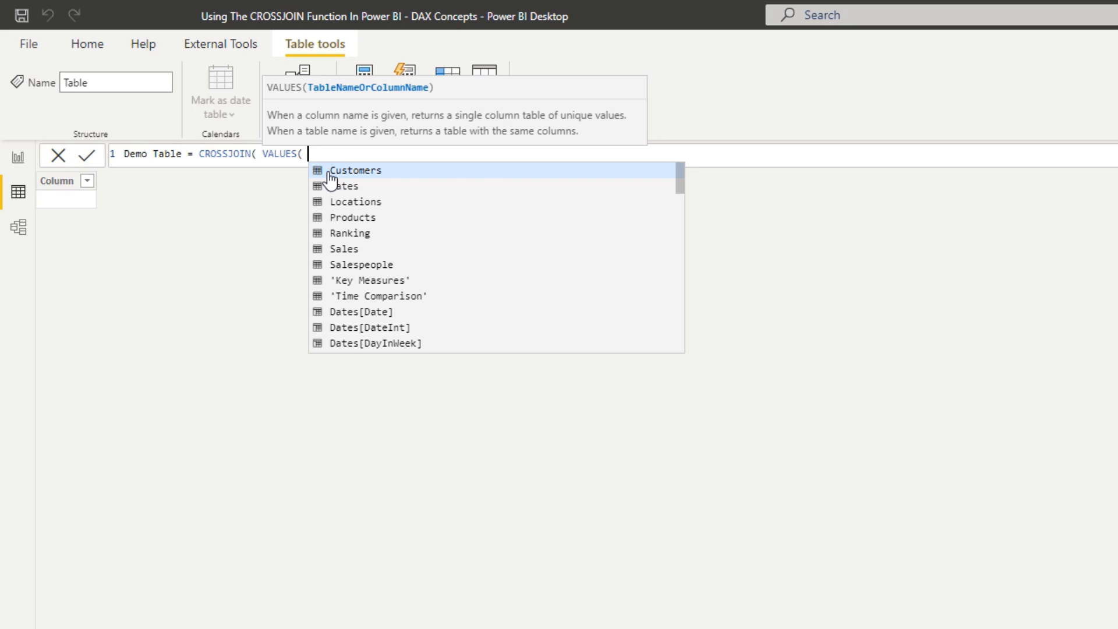
text(Month)
click(390, 234)
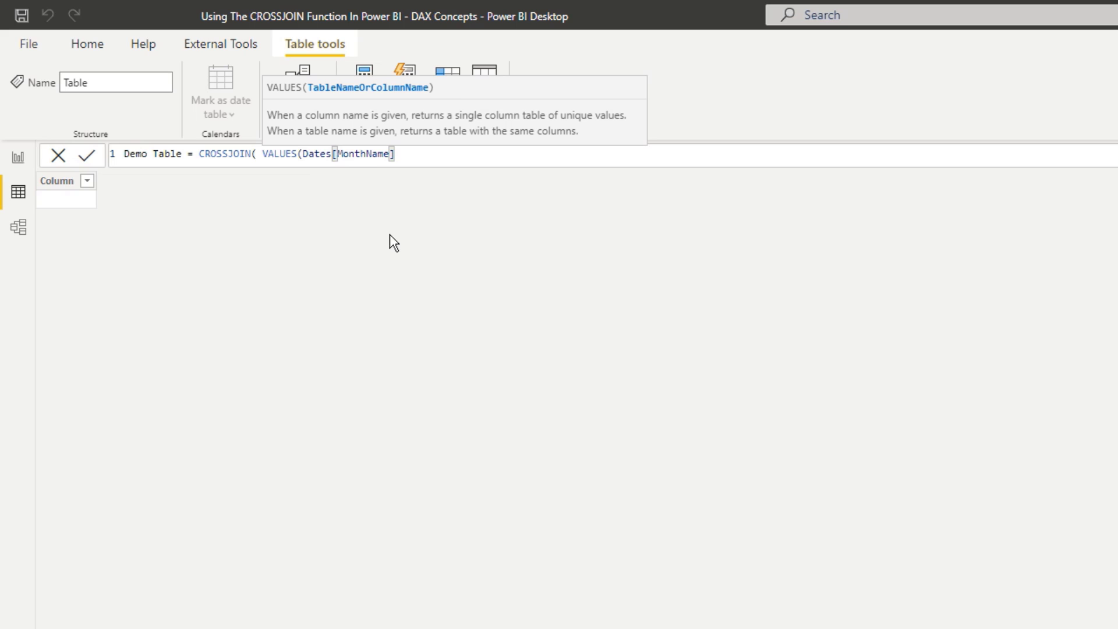
Step: Add VALUES( 'Product Budgets'[Product ID] ) as the second argument and close the brackets
click(303, 154)
click(419, 156)
text())
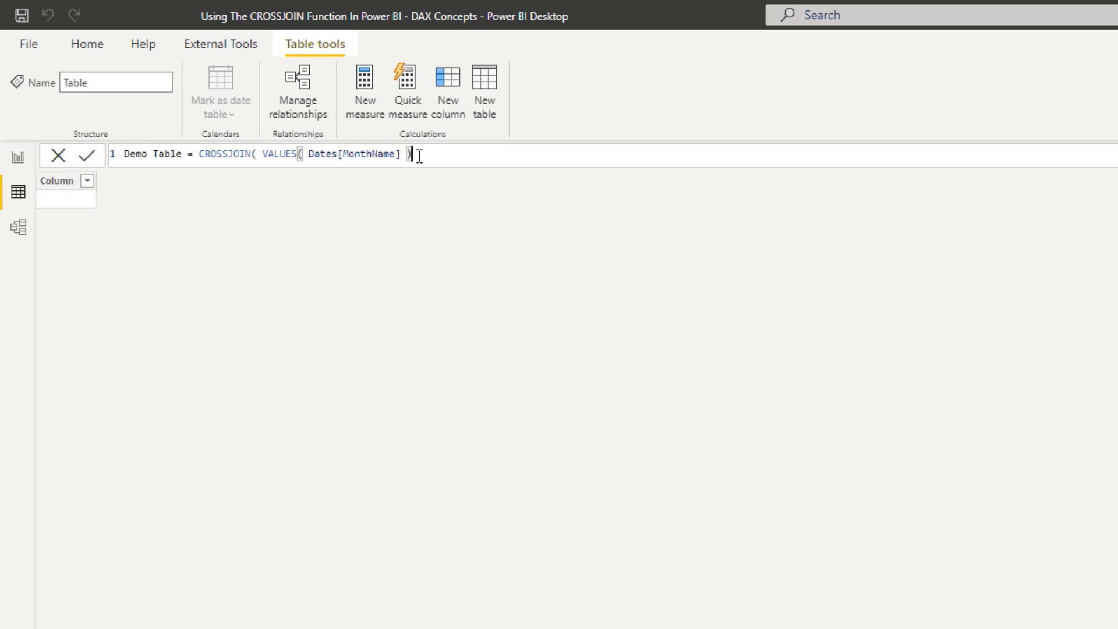
text(, VALUE)
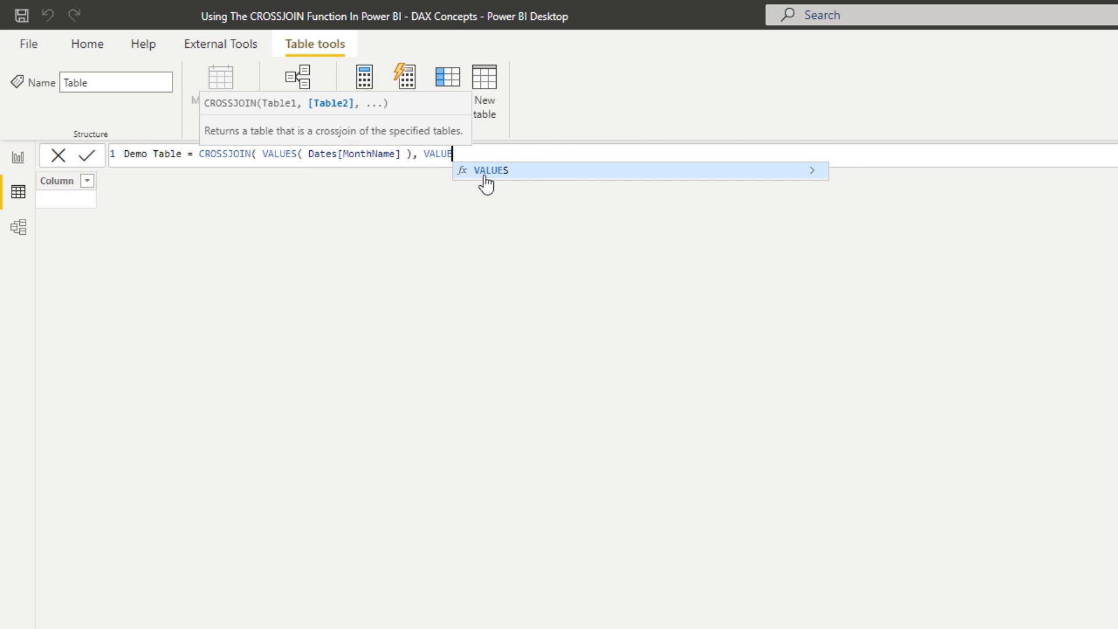
click(486, 171)
text(Produ)
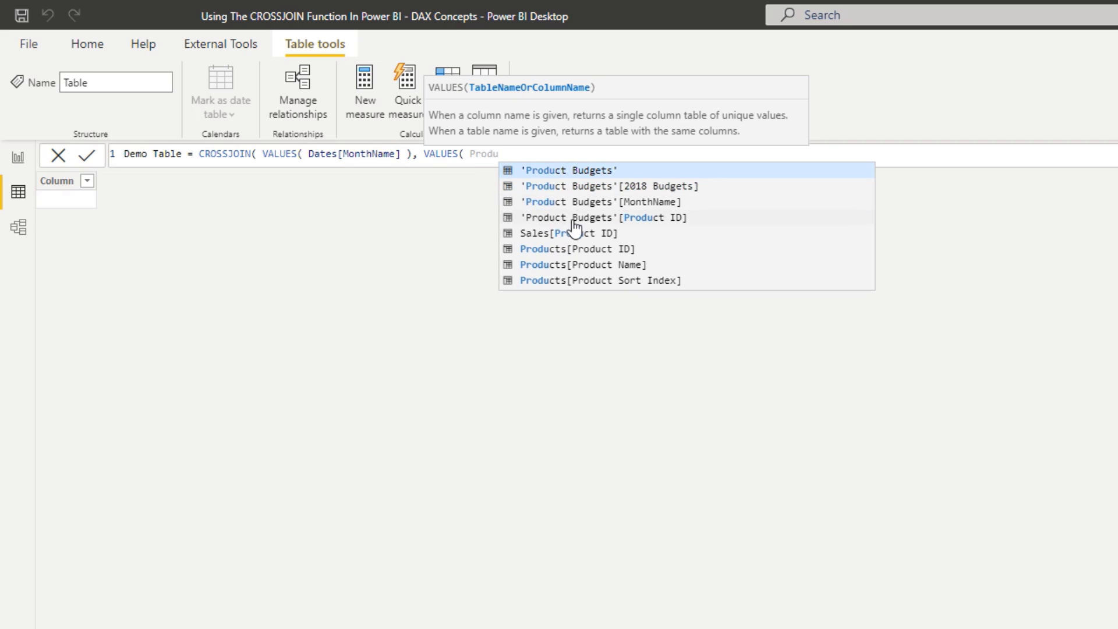
click(574, 221)
text() ))
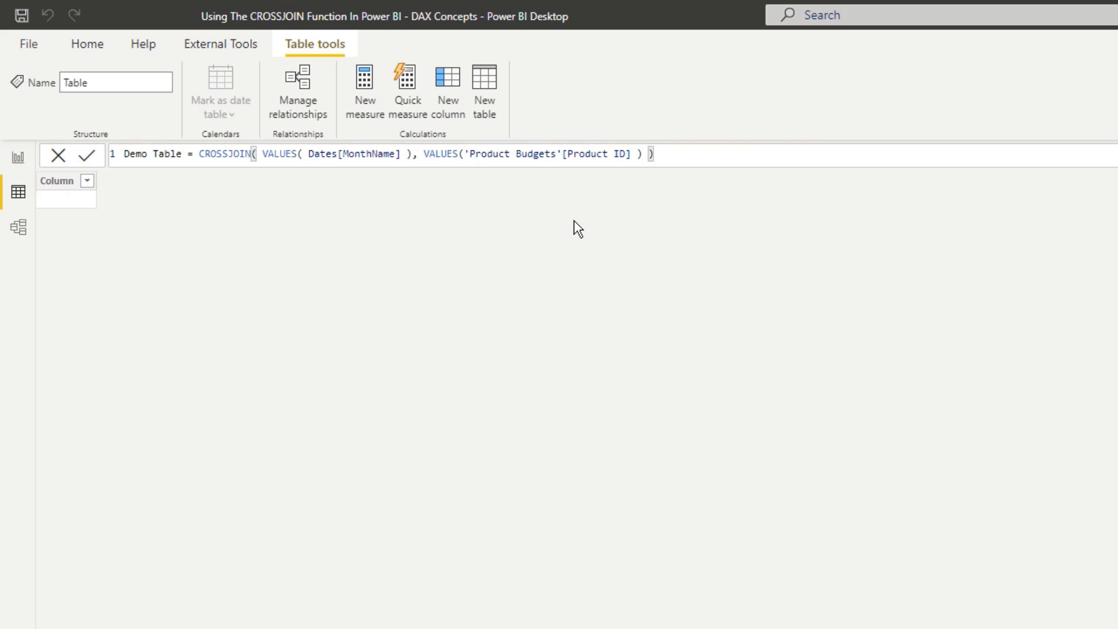
drag(263, 154, 401, 154)
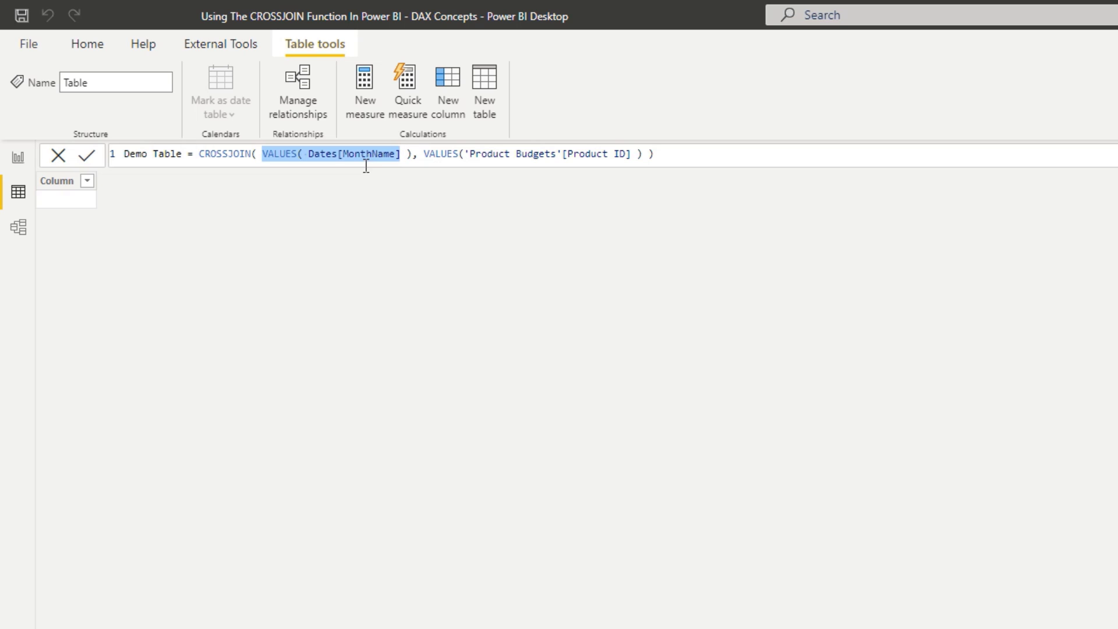
click(465, 154)
Step: Commit the Demo Table formula and select its Product ID column in the grid
key(Return)
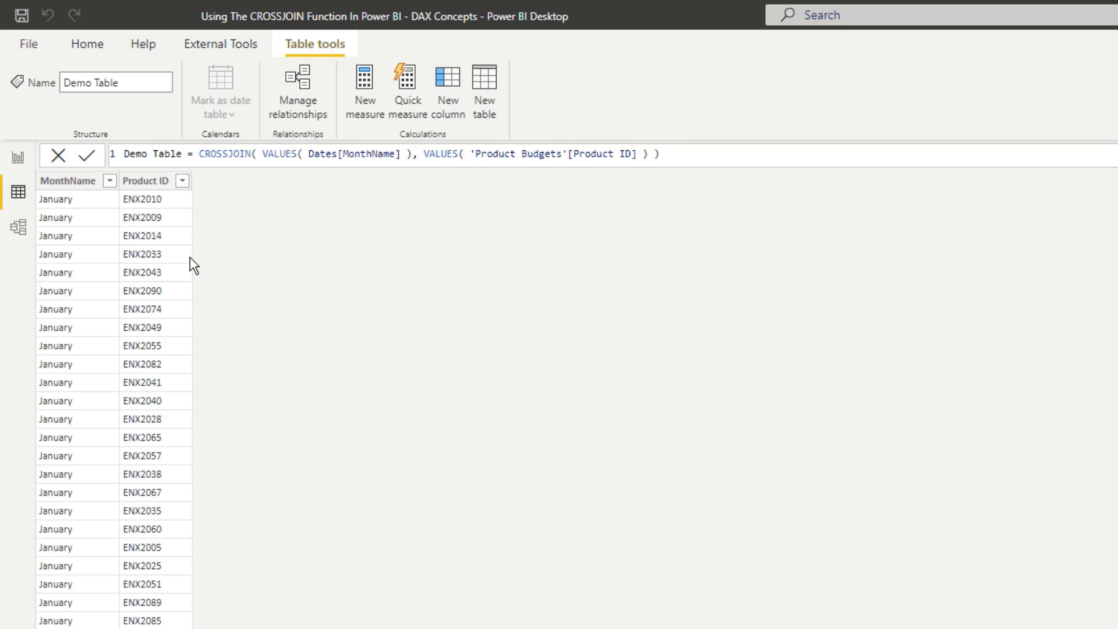
scroll(64, 197, down, 10)
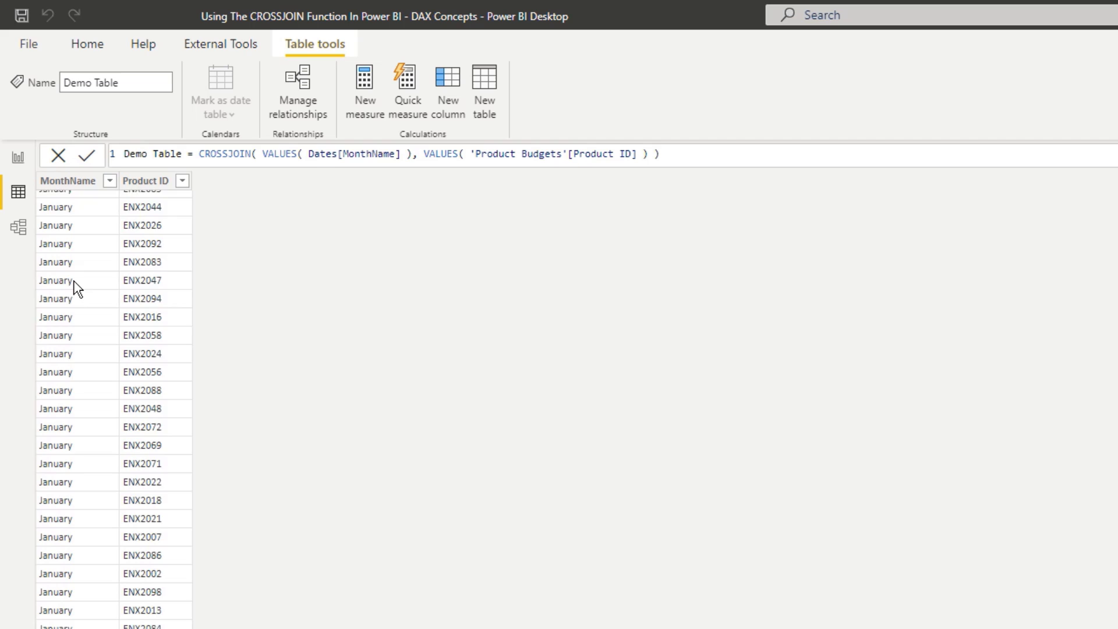
scroll(72, 280, down, 10)
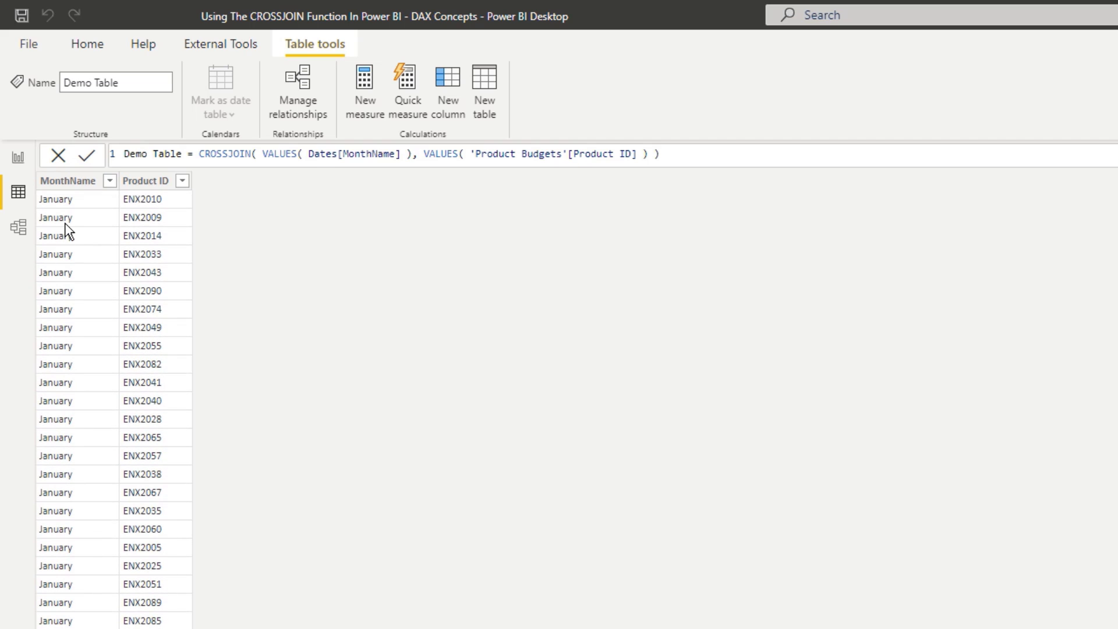
click(156, 184)
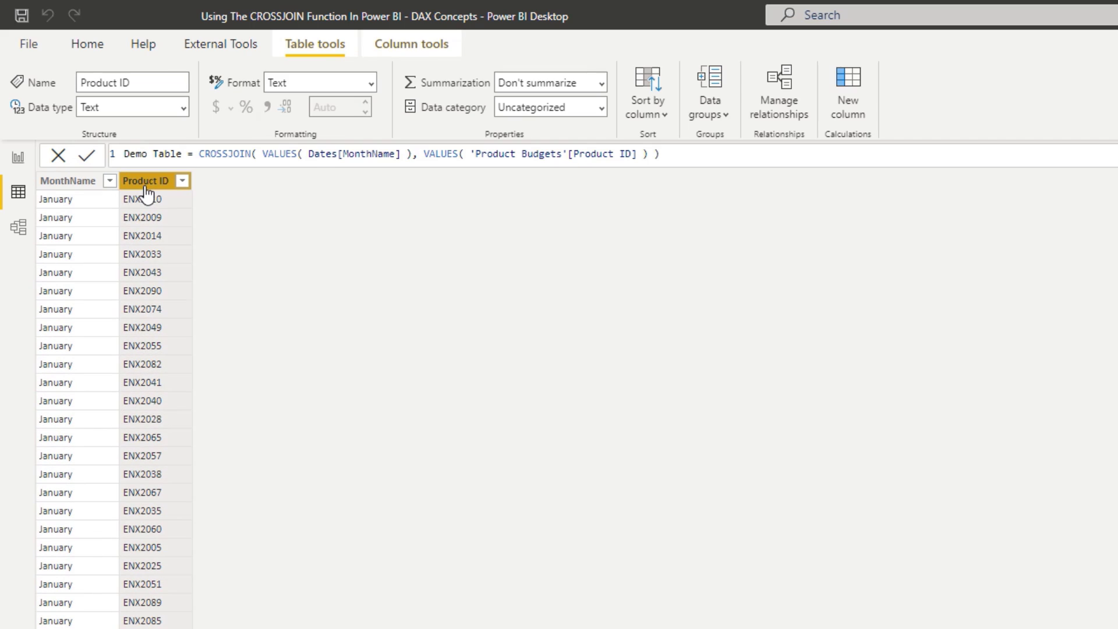
Step: Sort Product ID descending, then ascending, and highlight the Dates and 'Product Budgets' references in the formula
click(182, 182)
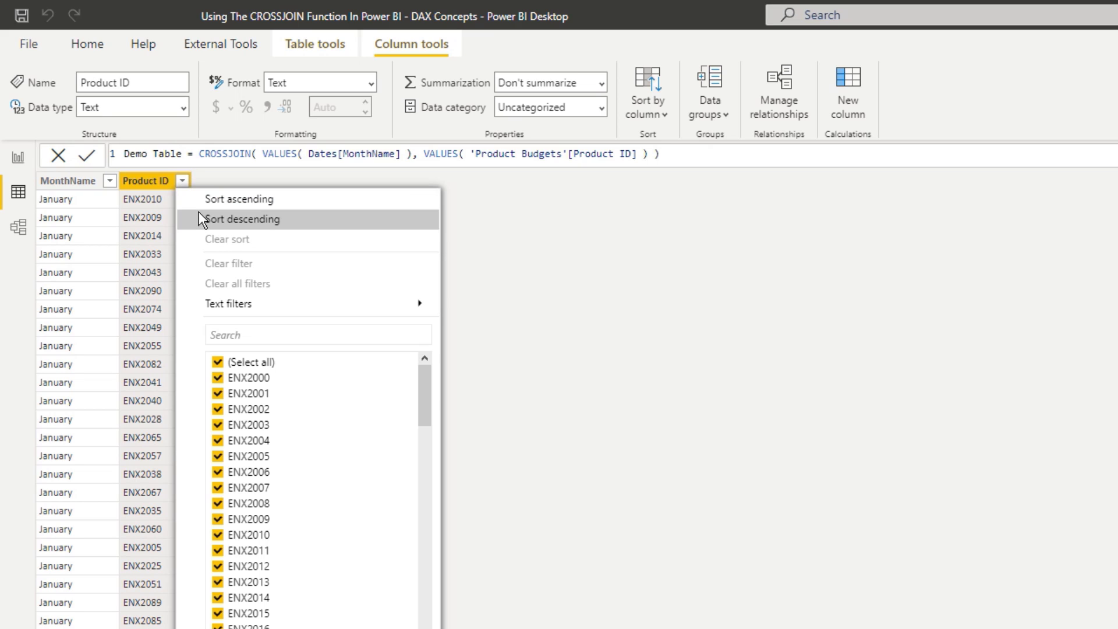
click(200, 219)
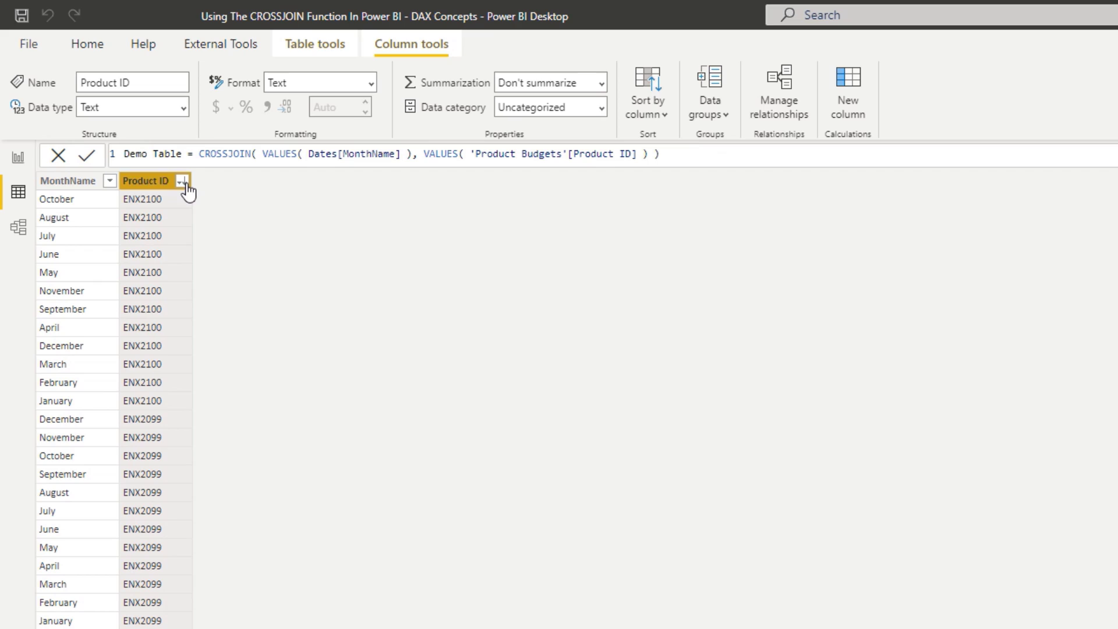
click(183, 181)
click(207, 197)
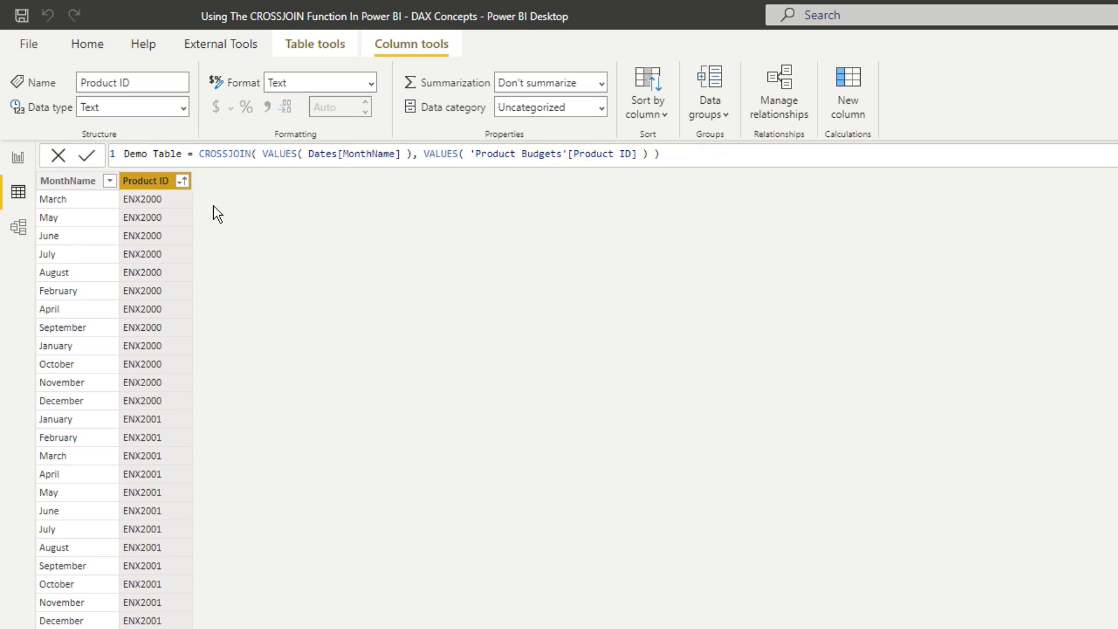
drag(309, 156, 340, 156)
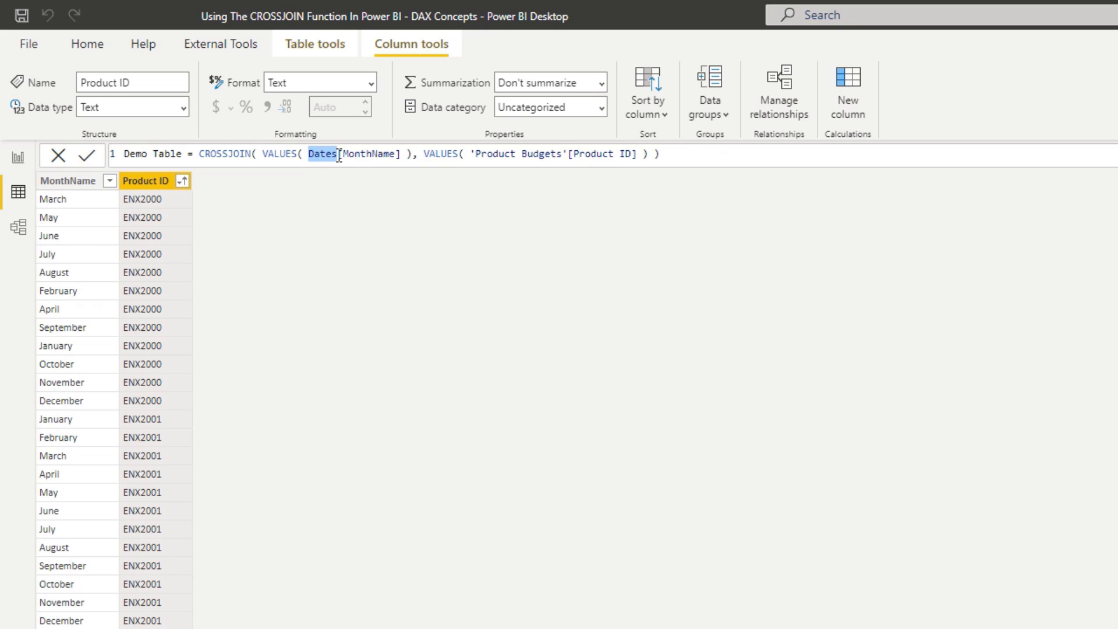
drag(562, 155, 469, 156)
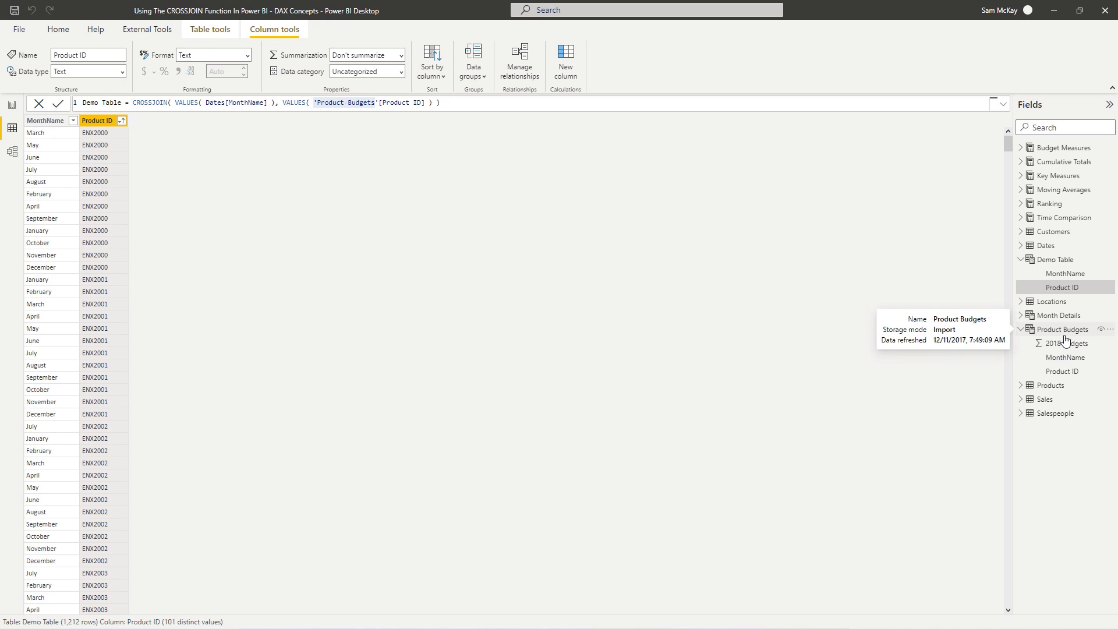
Step: Show Product Budgets and highlight the DISTINCT, SUMMARIZECOLUMNS and CROSSJOIN parts of its formula
click(1063, 330)
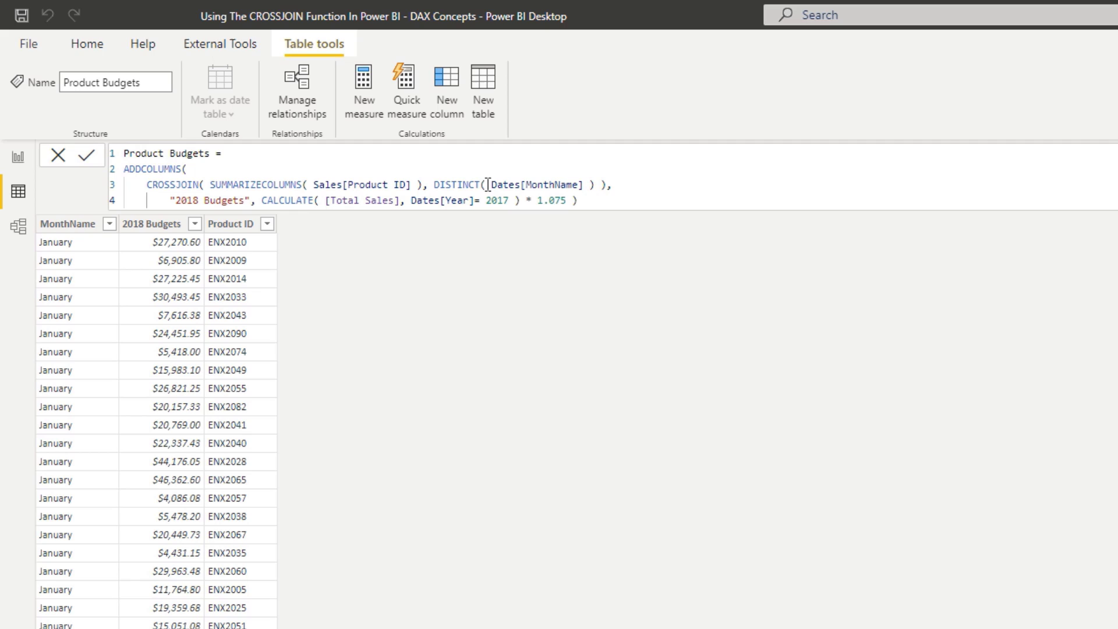
drag(480, 184, 434, 185)
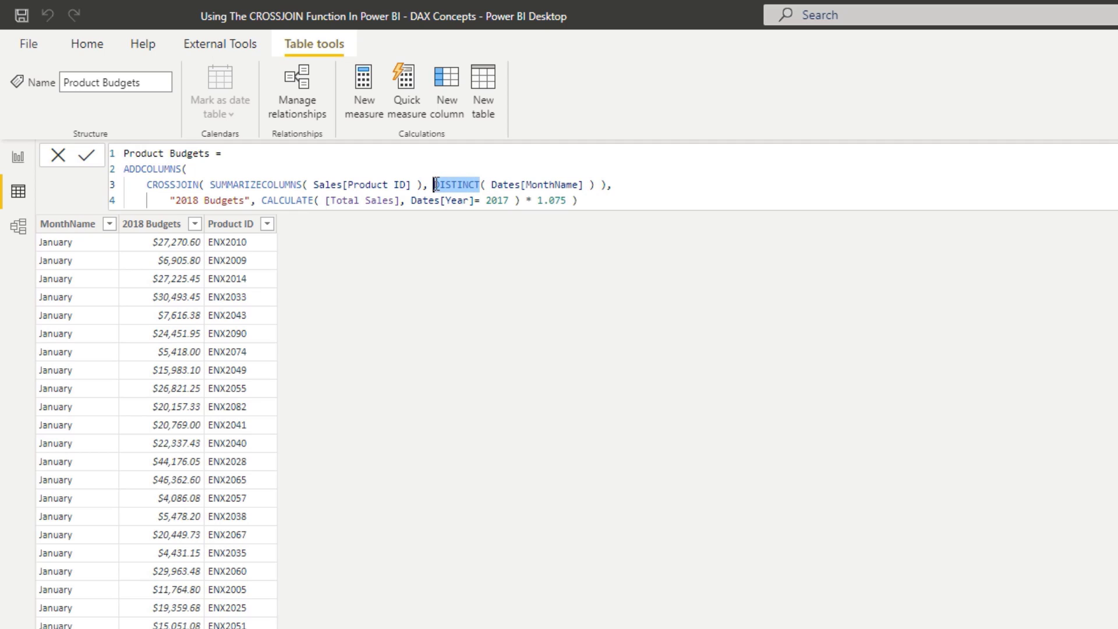
drag(302, 184, 210, 184)
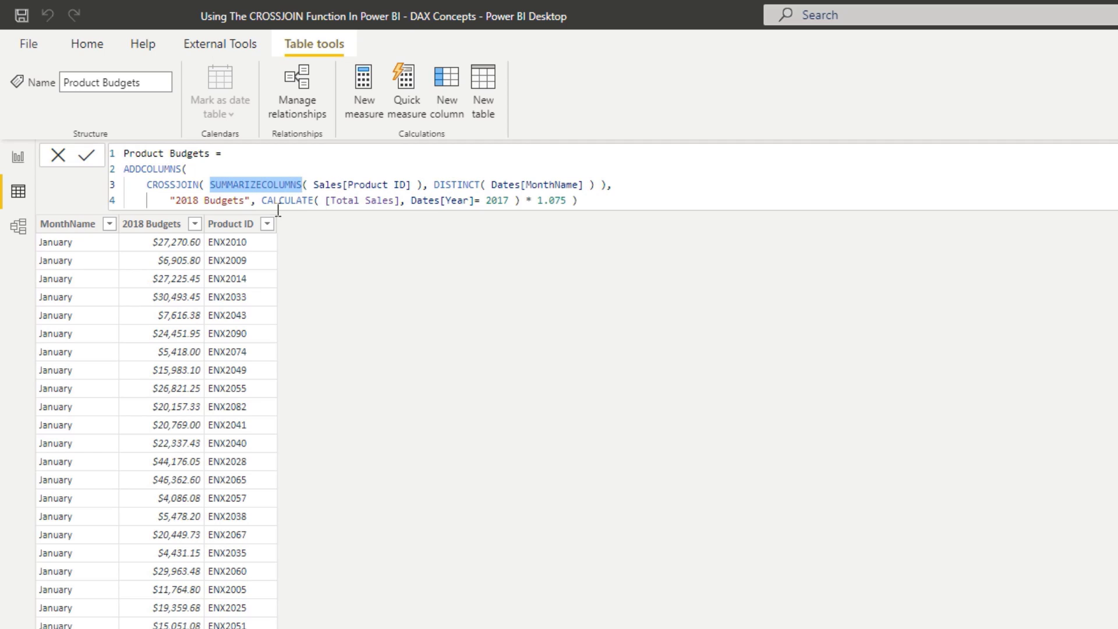
click(211, 182)
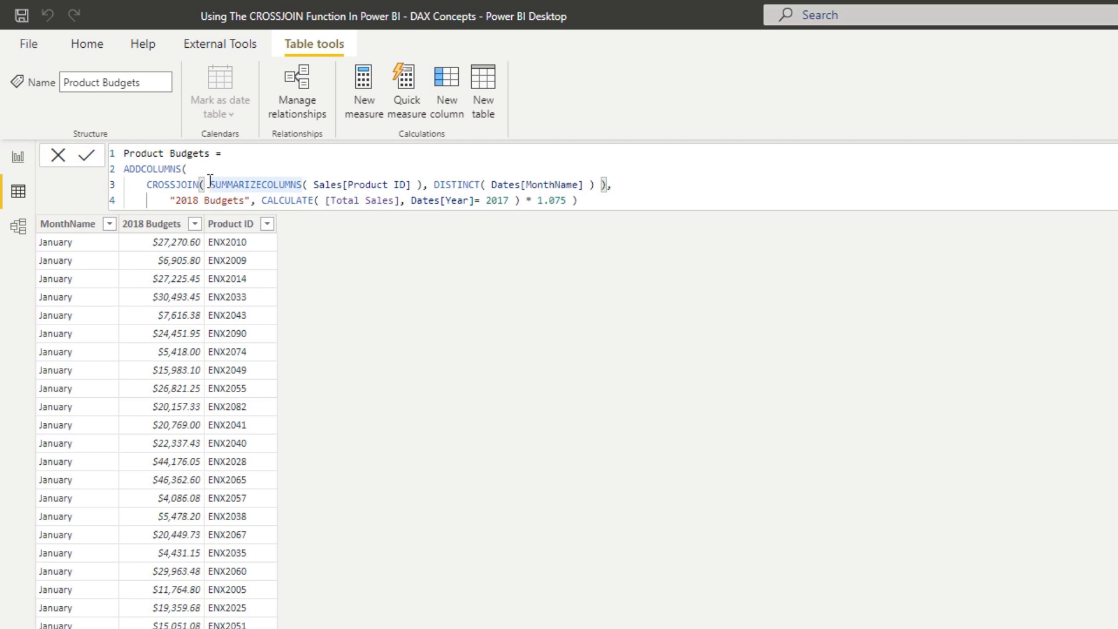
click(578, 203)
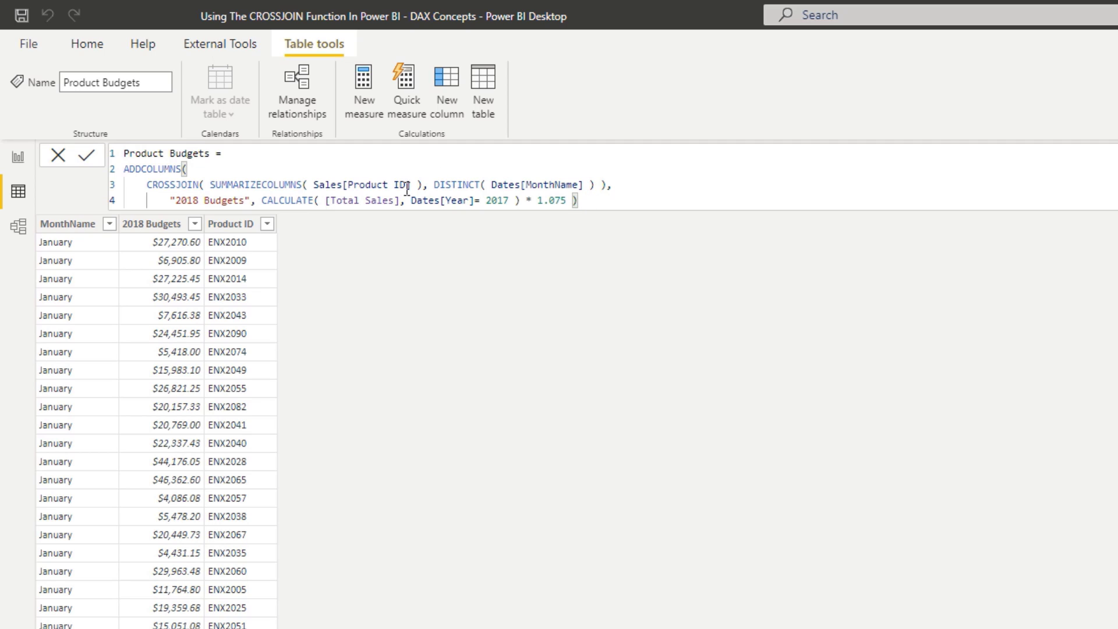
drag(410, 184, 211, 184)
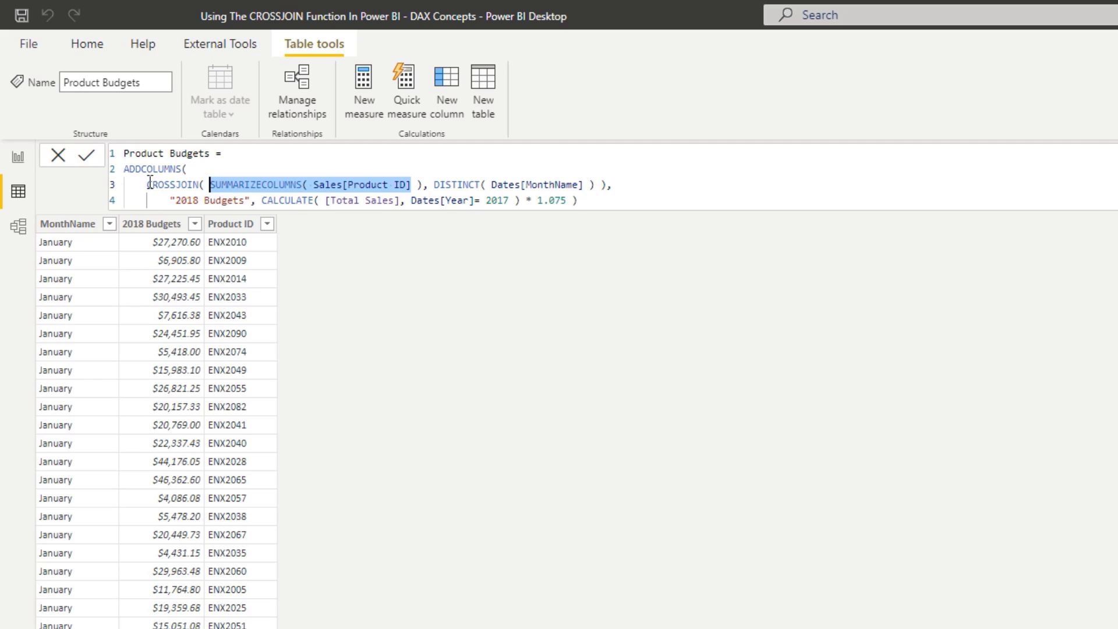
drag(149, 184, 618, 184)
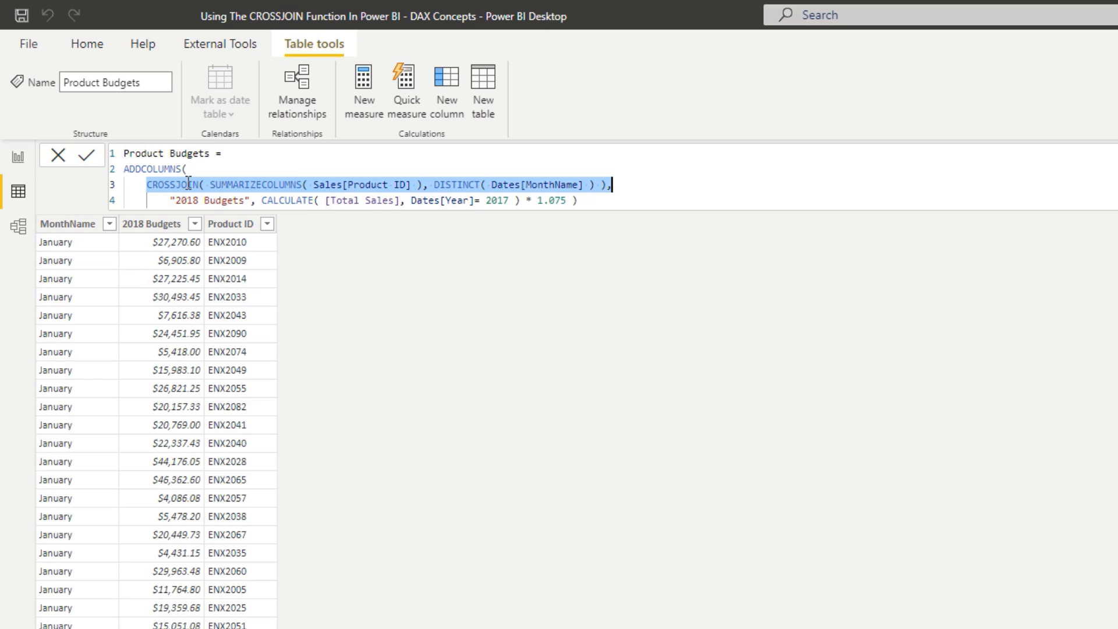
Step: Clear the formula selection and switch to the Product Budgeting Analysis report page
click(147, 185)
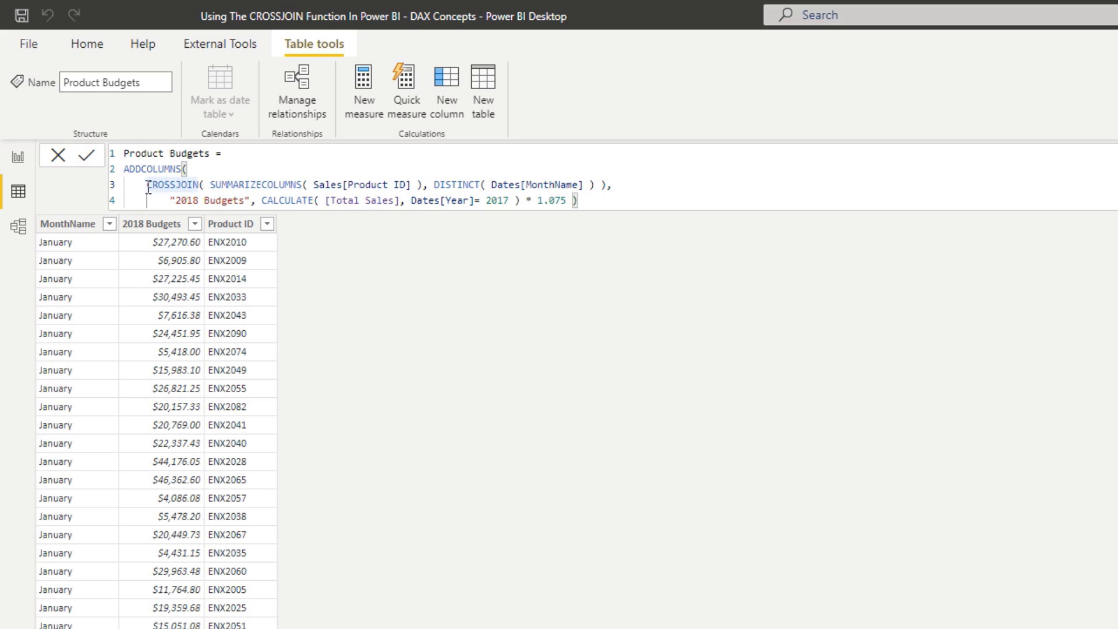
key(Right)
key(Right)
click(592, 200)
click(586, 199)
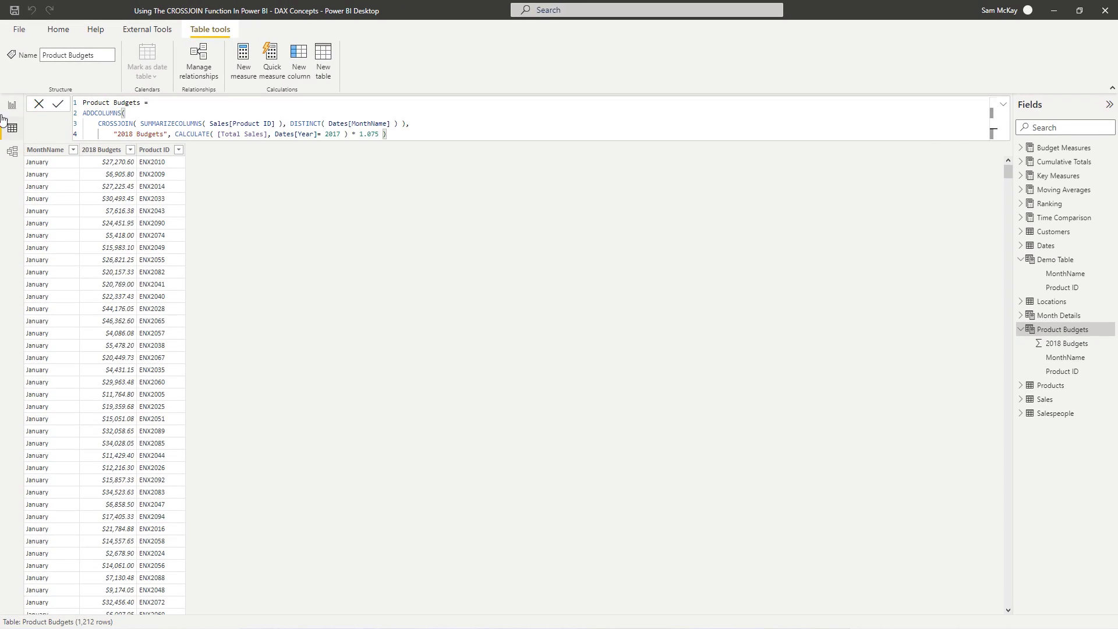
click(12, 104)
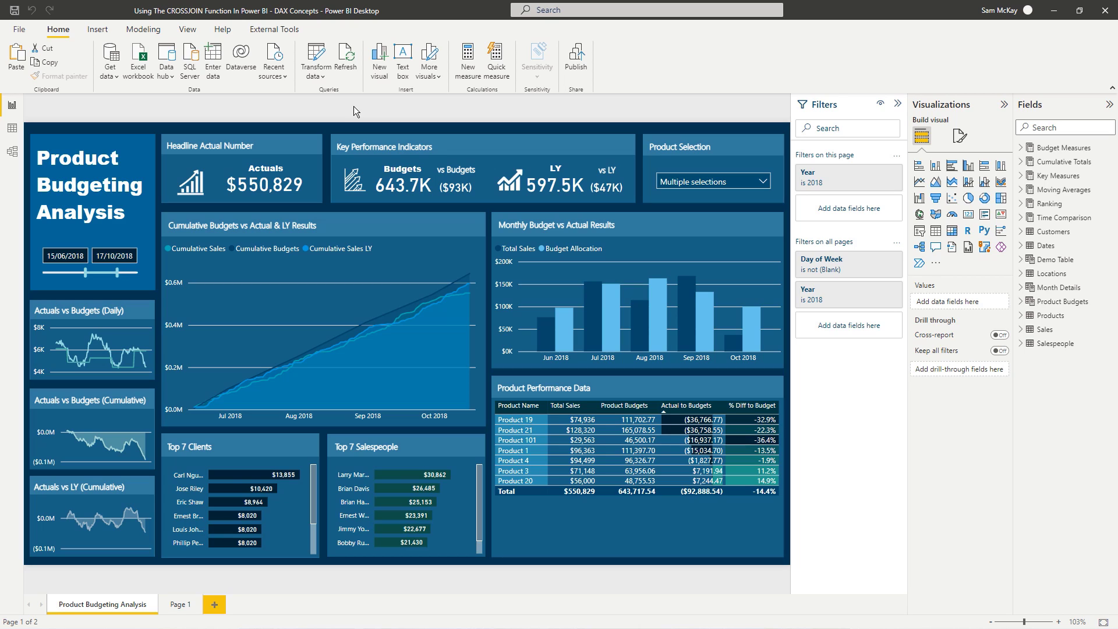
Step: Switch to Model view and select the Sales table card in the diagram
click(12, 151)
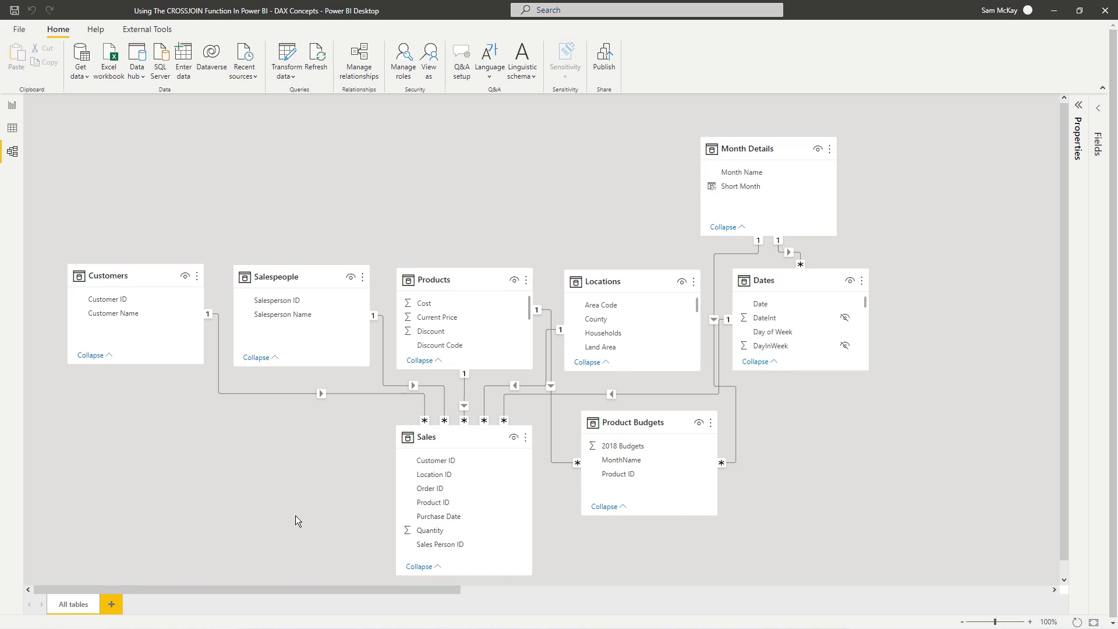
click(459, 444)
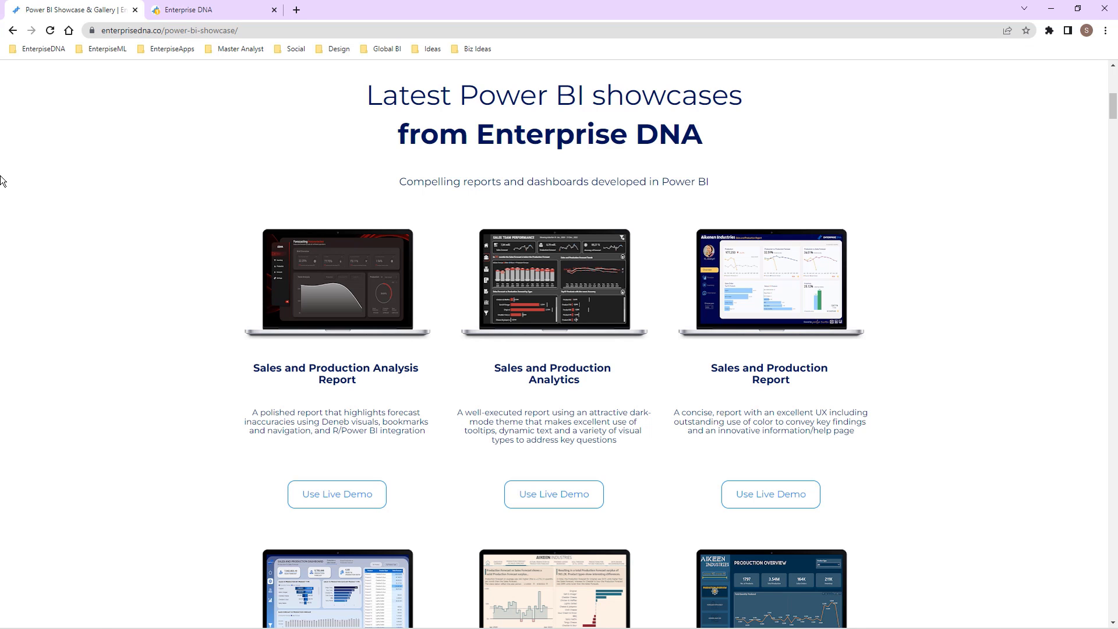
scroll(2, 180, up, 9)
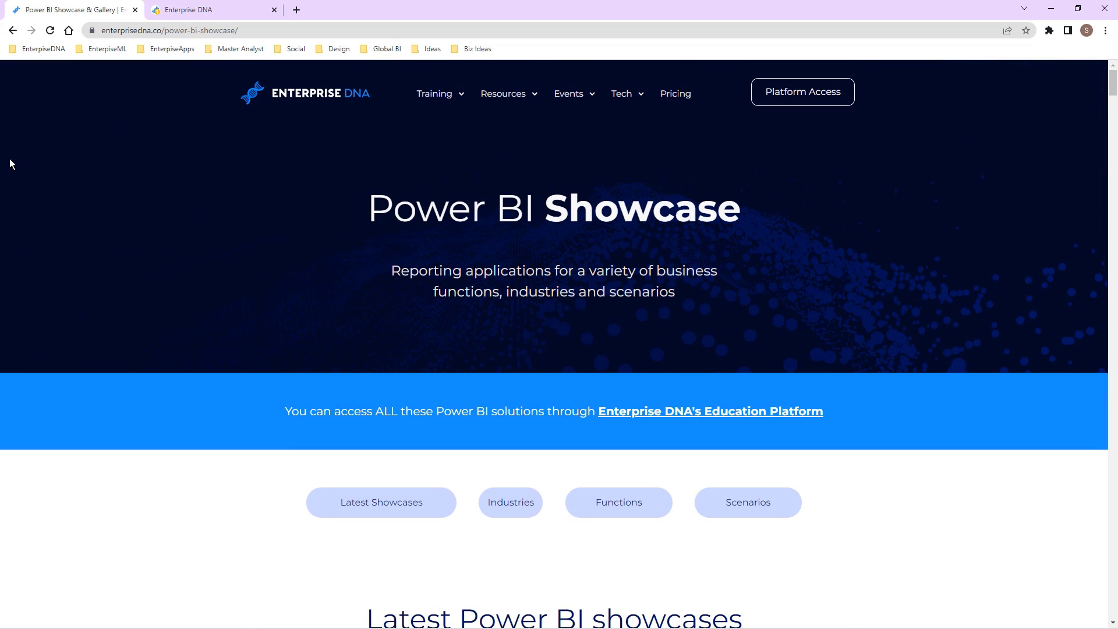
Step: Return to Power BI and show the 1,212-row Product Budgets table in Data view
key(alt+Tab)
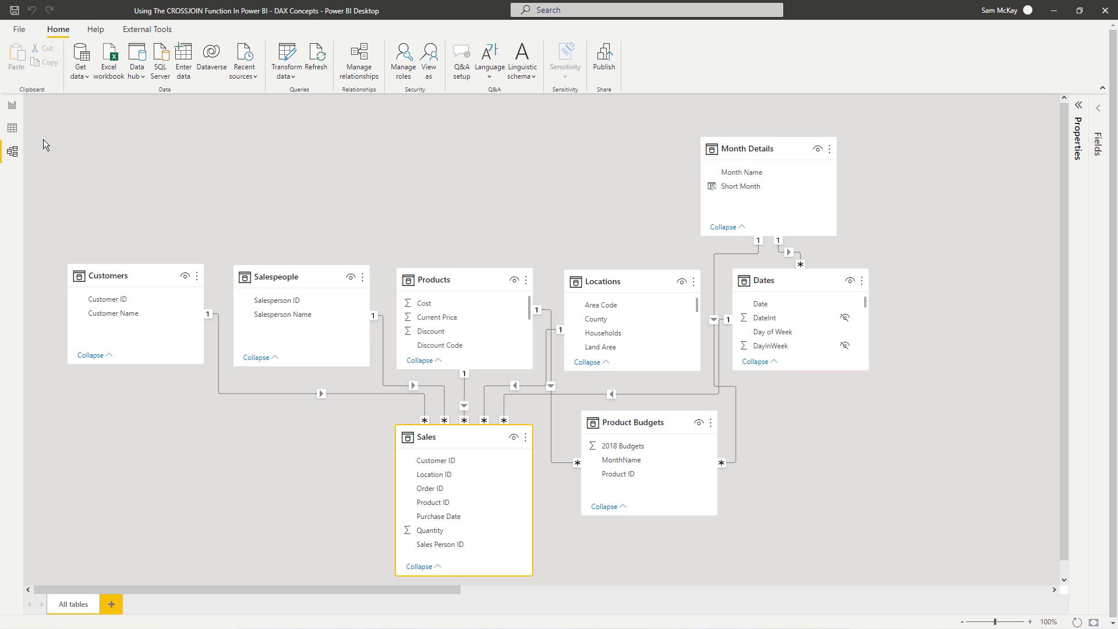
click(11, 127)
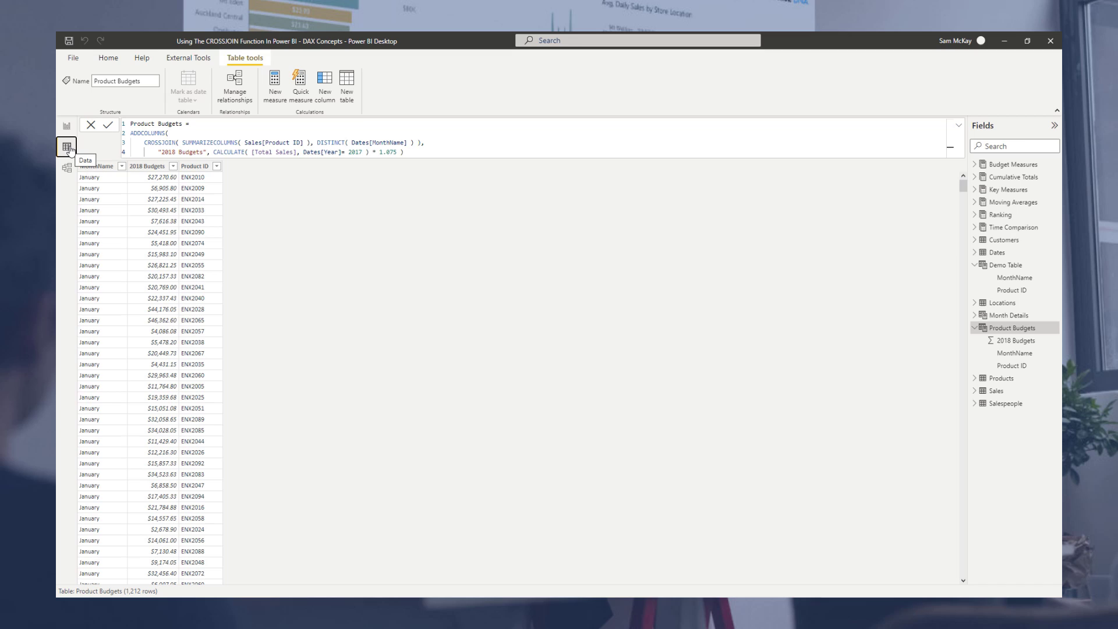